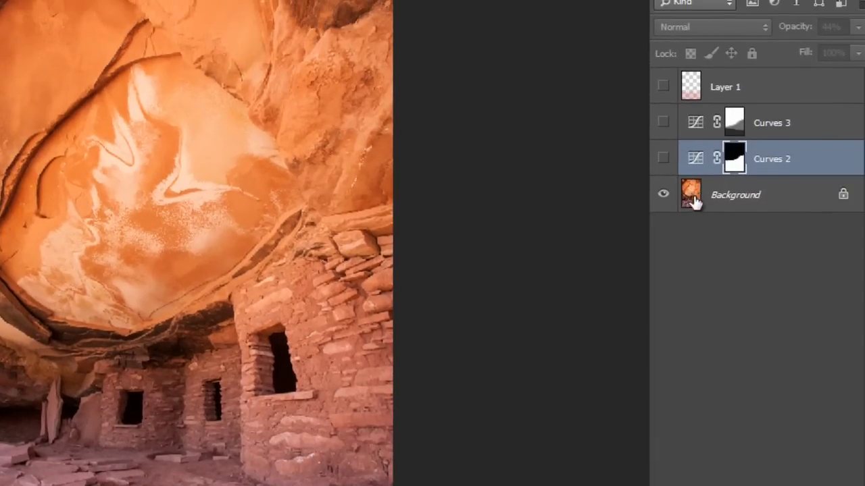
# Show the Curves 2 adjustment layer and open its RGB curve to inspect the custom contrast points
pyautogui.click(662, 157)
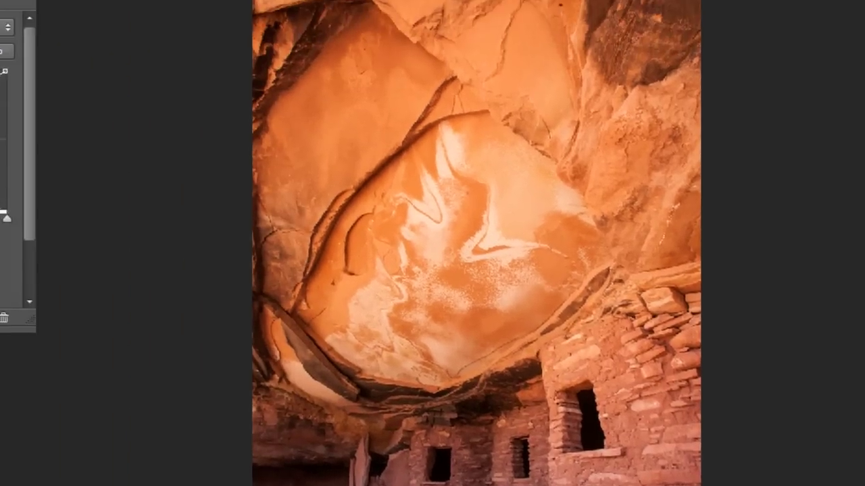
pyautogui.click(0, 174)
pyautogui.moveTo(0, 175); pyautogui.dragTo(0, 173)
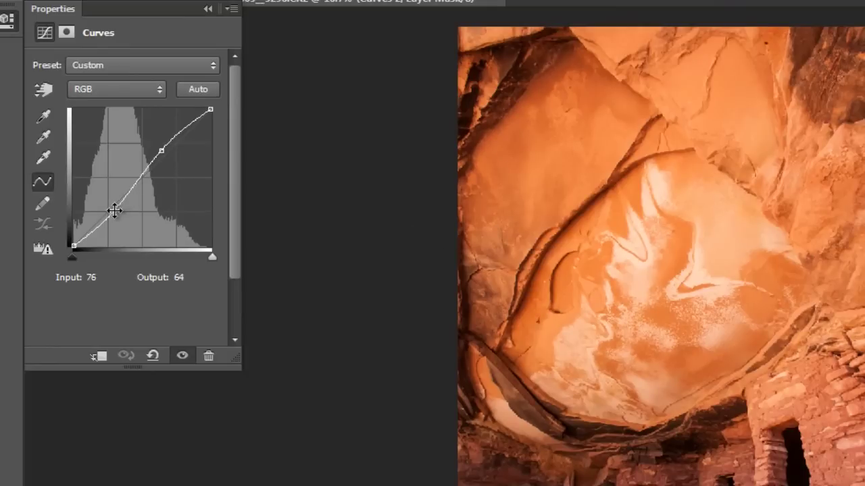
pyautogui.click(163, 151)
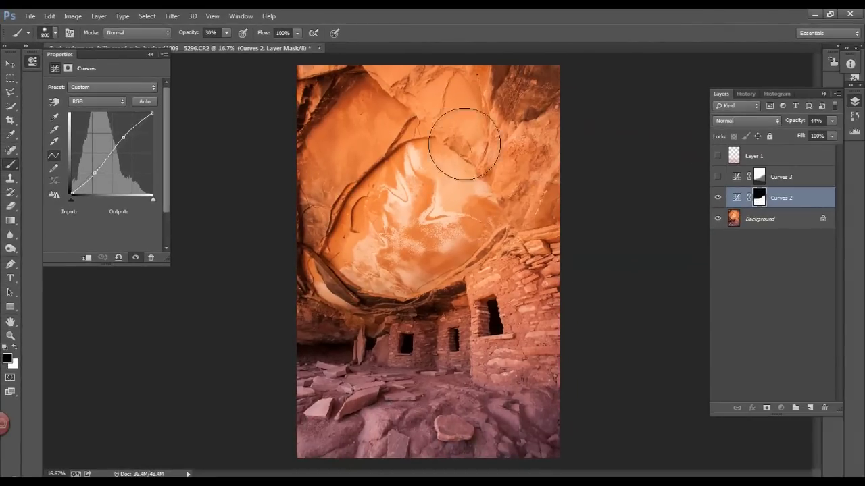
# Examine the Curves 2 layer mask on its own and compare the photo with and without that adjustment
pyautogui.keyDown('alt'); pyautogui.click(760, 199); pyautogui.keyUp('alt')
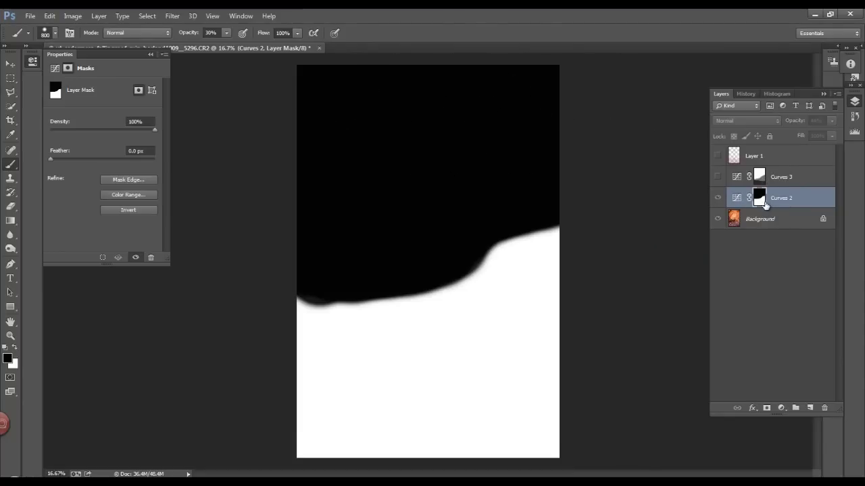
pyautogui.keyDown('alt'); pyautogui.click(762, 198); pyautogui.keyUp('alt')
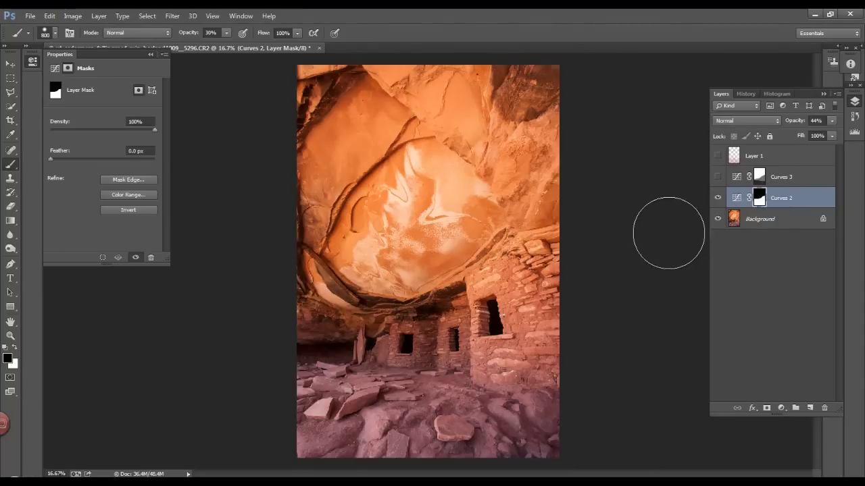
pyautogui.click(717, 200)
pyautogui.click(717, 199)
pyautogui.click(717, 200)
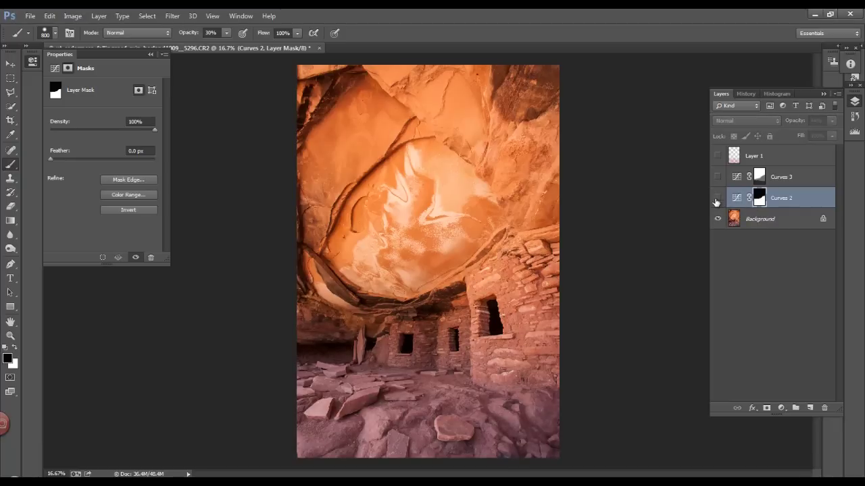
pyautogui.click(717, 200)
pyautogui.click(717, 200)
pyautogui.click(718, 199)
pyautogui.click(717, 200)
pyautogui.click(717, 200)
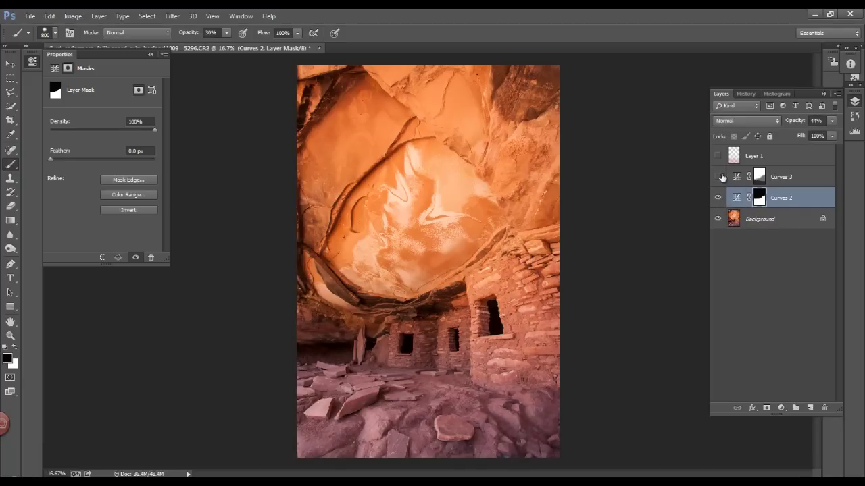
# Show the Curves 3 adjustment layer, open its curve settings and compare the photo with and without it
pyautogui.click(718, 177)
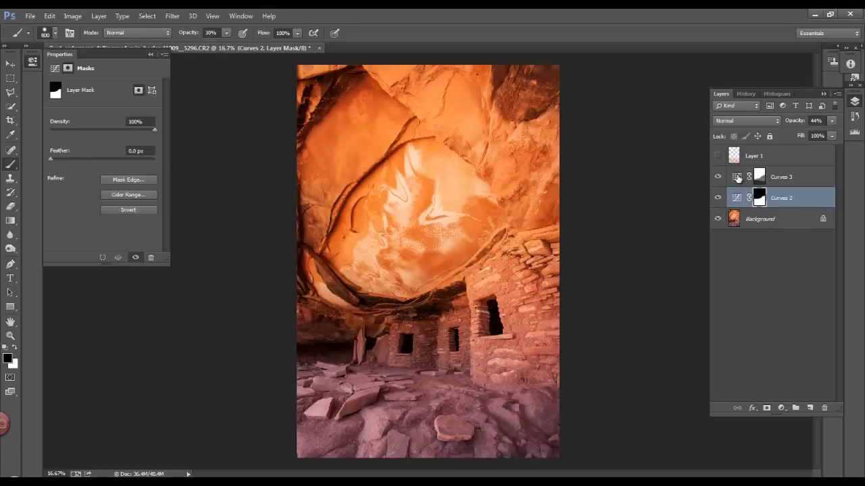
pyautogui.click(736, 177)
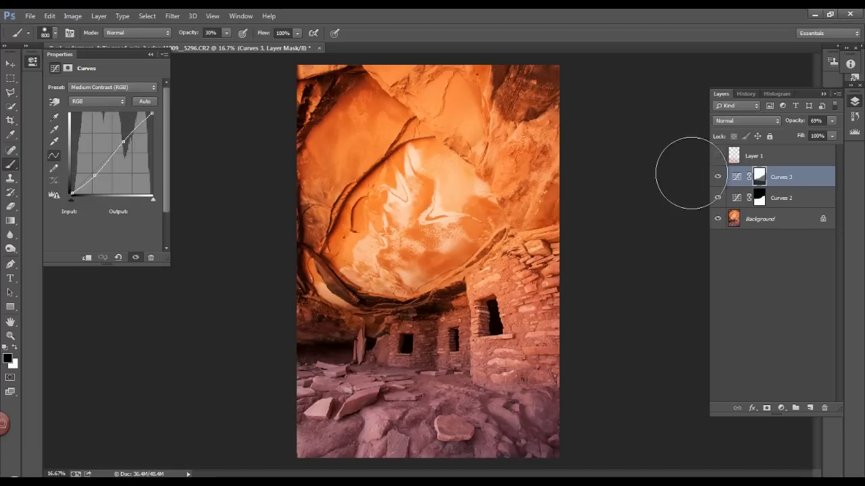
pyautogui.click(717, 178)
pyautogui.click(718, 179)
pyautogui.click(717, 178)
pyautogui.click(718, 179)
pyautogui.click(719, 178)
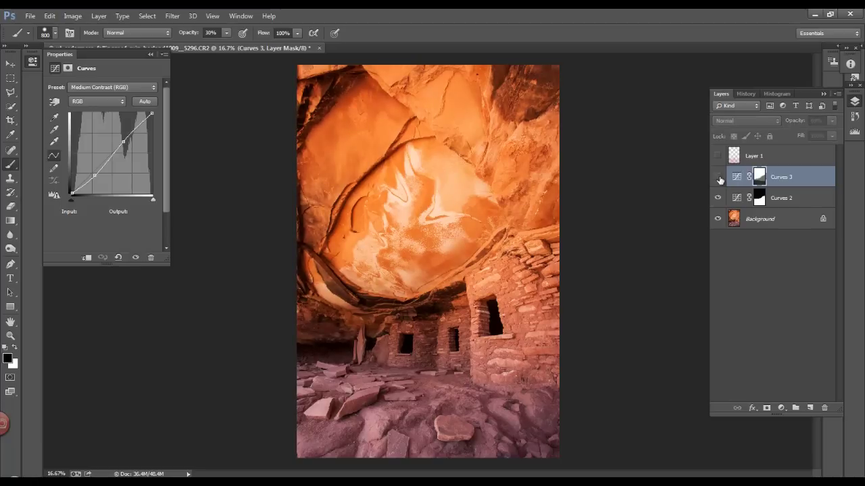
pyautogui.click(718, 178)
pyautogui.click(719, 178)
pyautogui.click(718, 178)
pyautogui.click(718, 178)
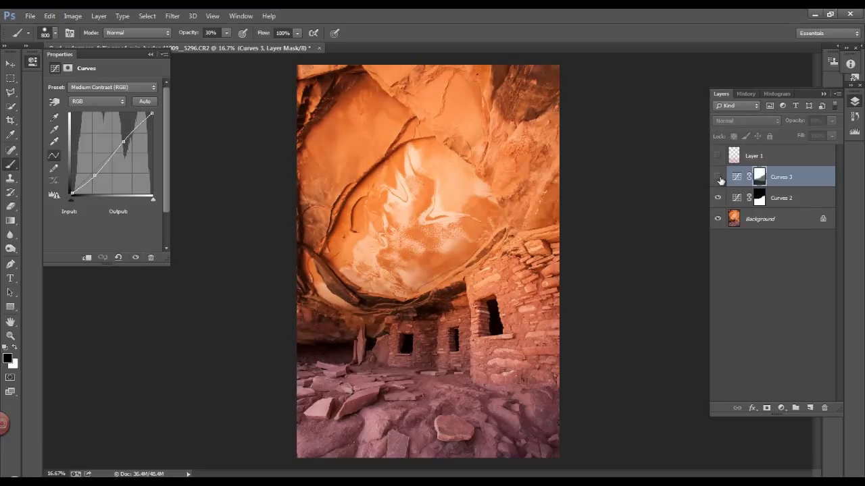
pyautogui.click(718, 179)
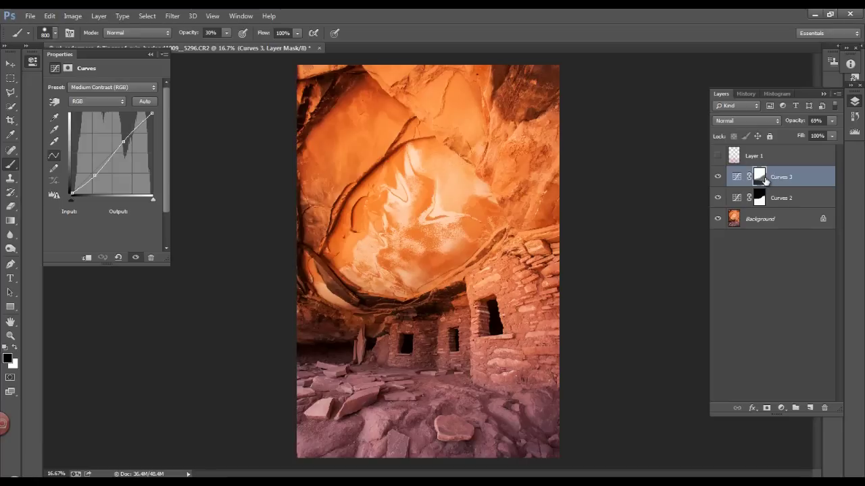
# Examine the Curves 3 layer mask by itself and check the masked adjustment's effect on the photo
pyautogui.keyDown('alt'); pyautogui.click(759, 177); pyautogui.keyUp('alt')
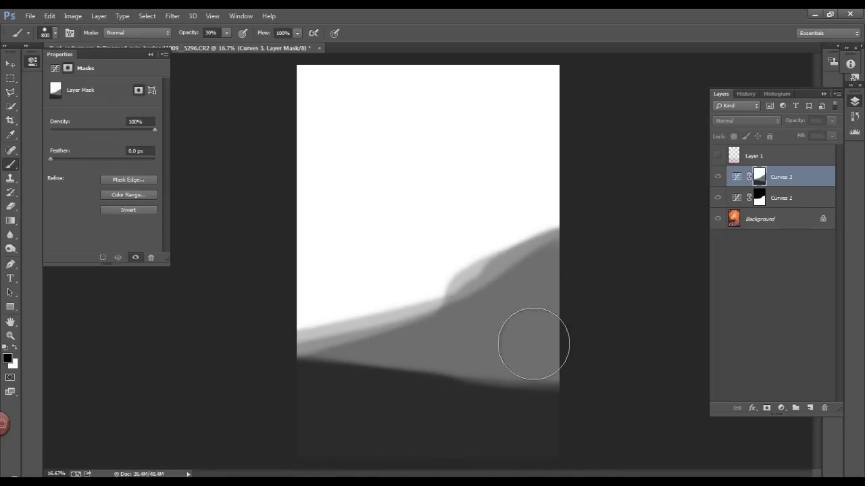
pyautogui.keyDown('alt'); pyautogui.click(759, 176); pyautogui.keyUp('alt')
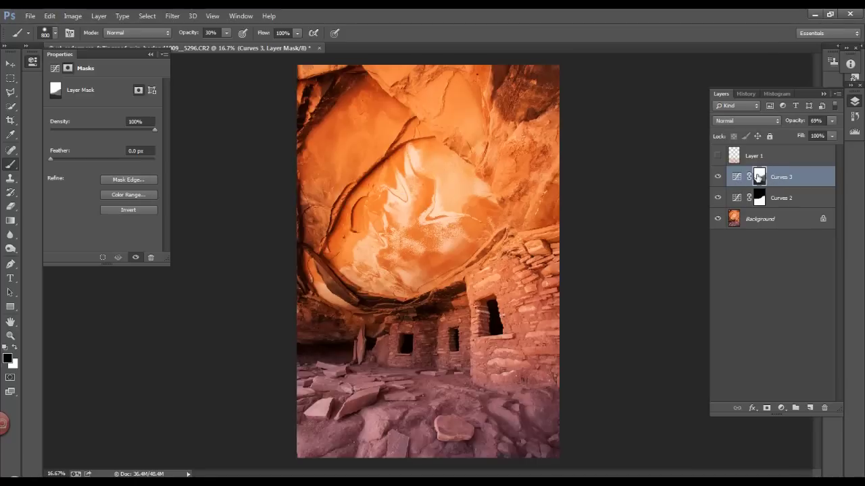
pyautogui.click(718, 177)
pyautogui.click(718, 177)
pyautogui.click(719, 177)
pyautogui.click(719, 177)
pyautogui.click(718, 178)
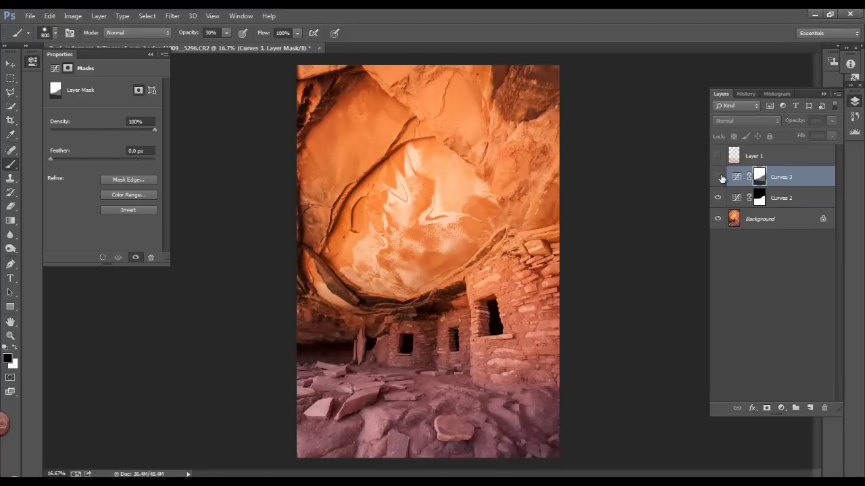
pyautogui.click(718, 178)
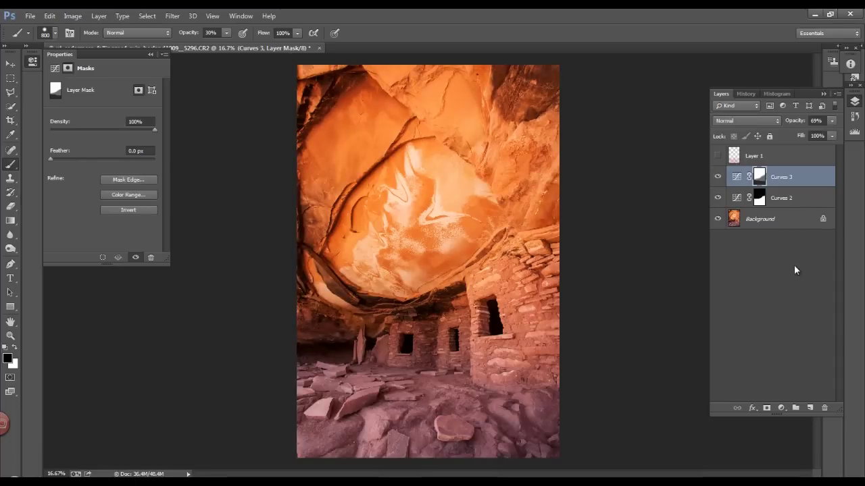
# Show Layer 1, inspect its painted colour in isolation and restore the visibility of the layers beneath it
pyautogui.click(718, 156)
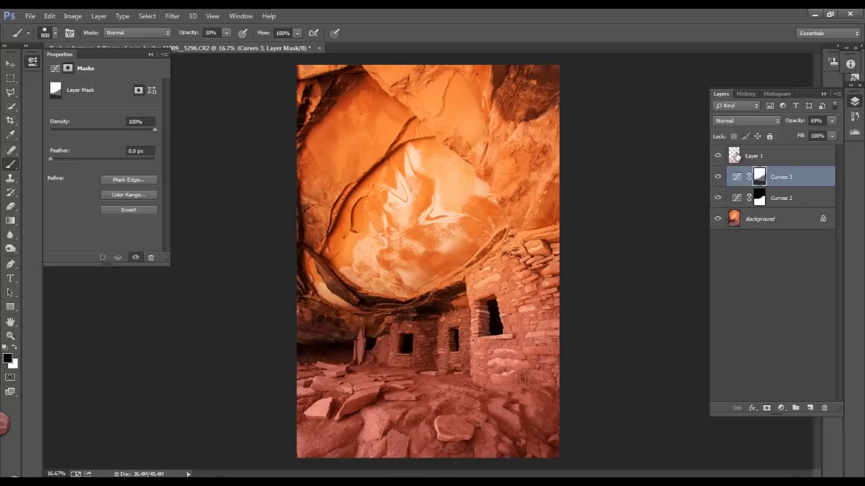
pyautogui.moveTo(717, 177); pyautogui.dragTo(719, 220)
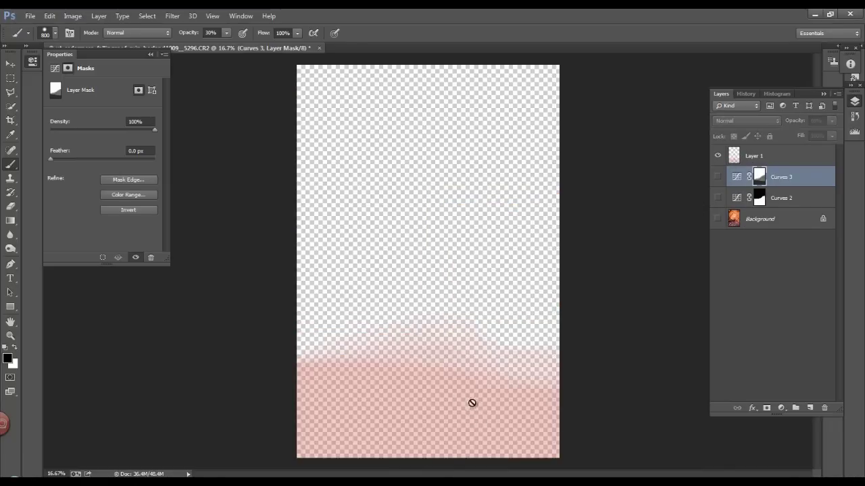
pyautogui.moveTo(718, 177); pyautogui.dragTo(725, 241)
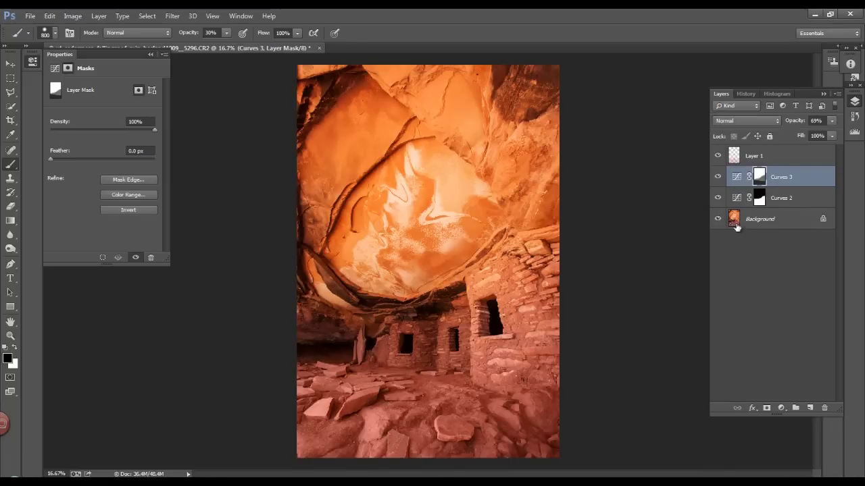
# Select the Background layer, switch from the Eyedropper to the Brush tool and check Layer 1's colour effect
pyautogui.click(735, 224)
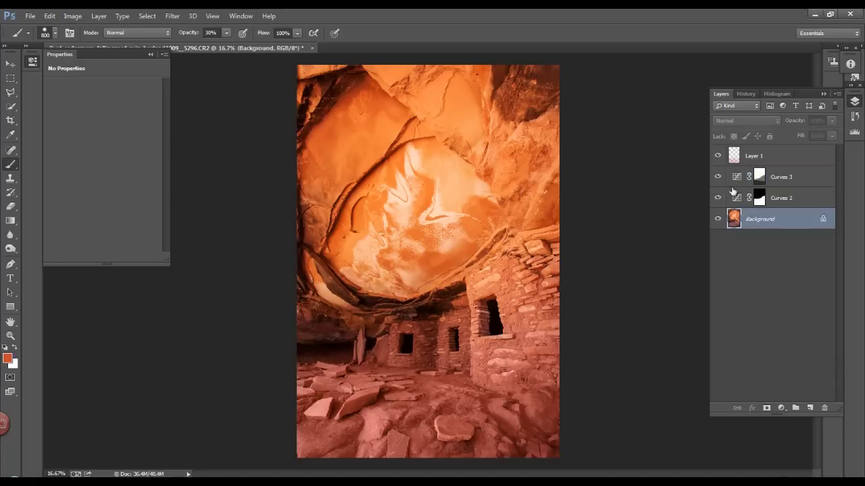
pyautogui.click(12, 136)
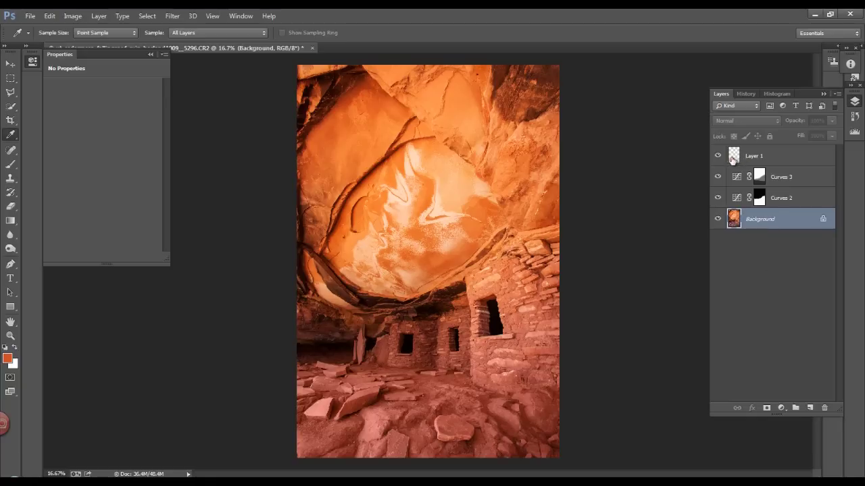
pyautogui.click(11, 164)
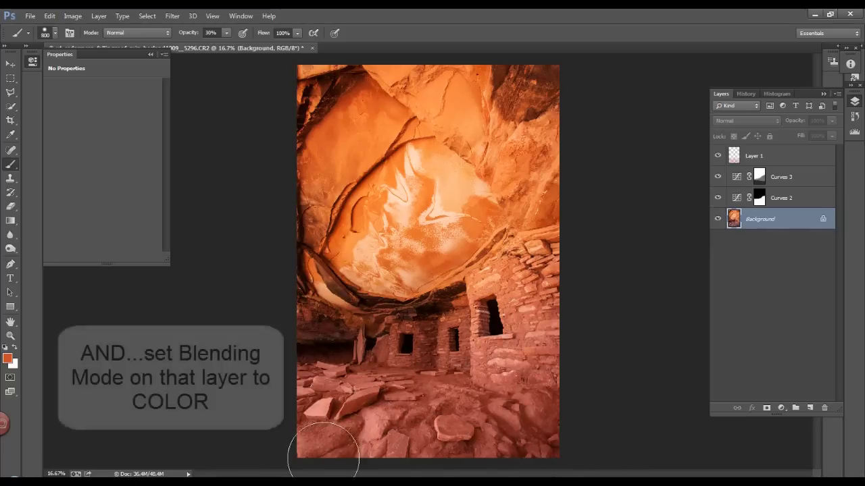
pyautogui.click(720, 156)
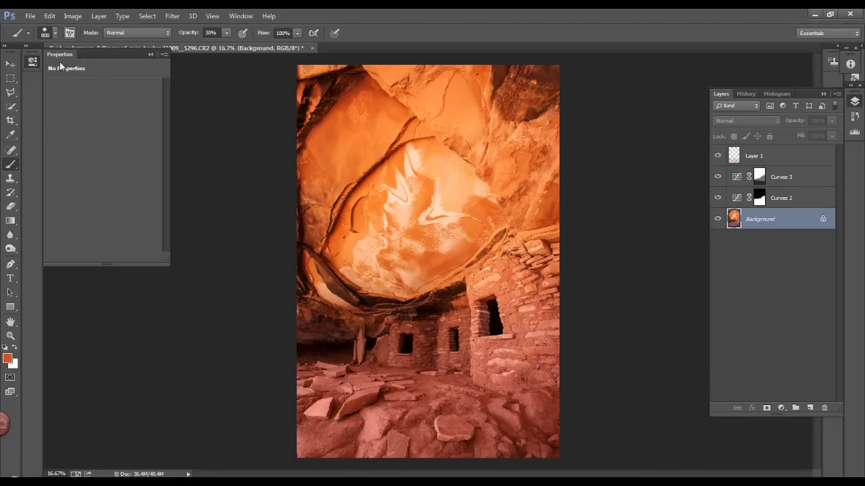
# Crop the photo to a 4:5 (8:10) ratio, trimming mostly the rocky foreground and a thin strip of the upper edge
pyautogui.click(11, 120)
pyautogui.moveTo(447, 284); pyautogui.dragTo(445, 309)
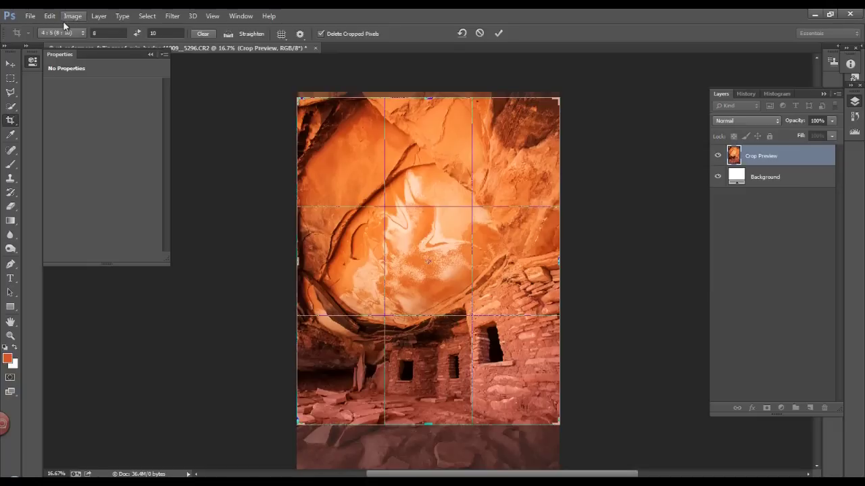
pyautogui.click(498, 33)
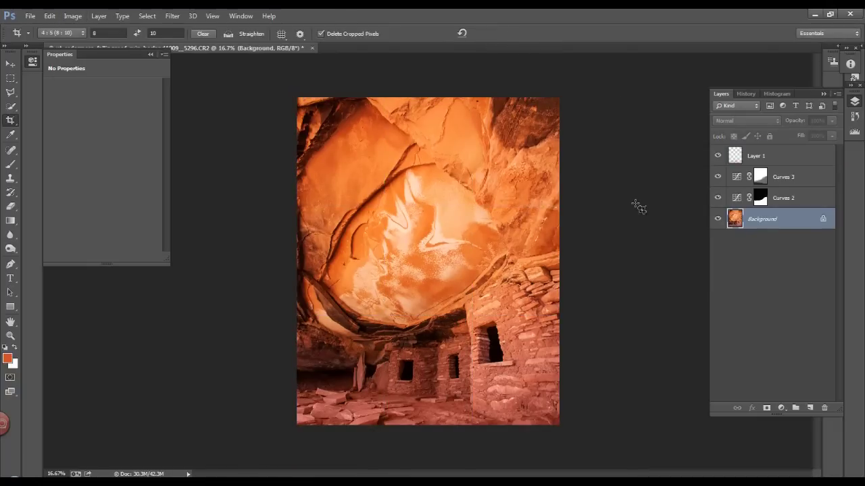